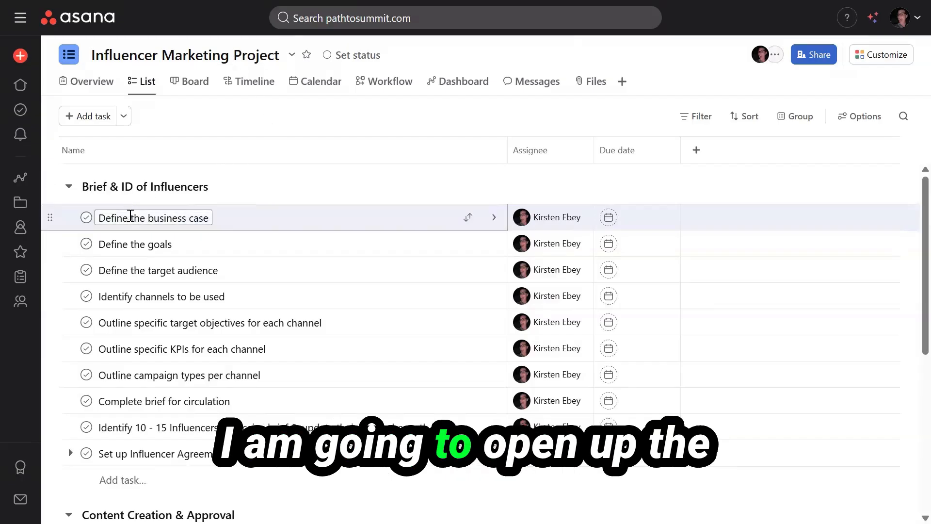
Make Define the goals blocked by Define the business case.
click(199, 251)
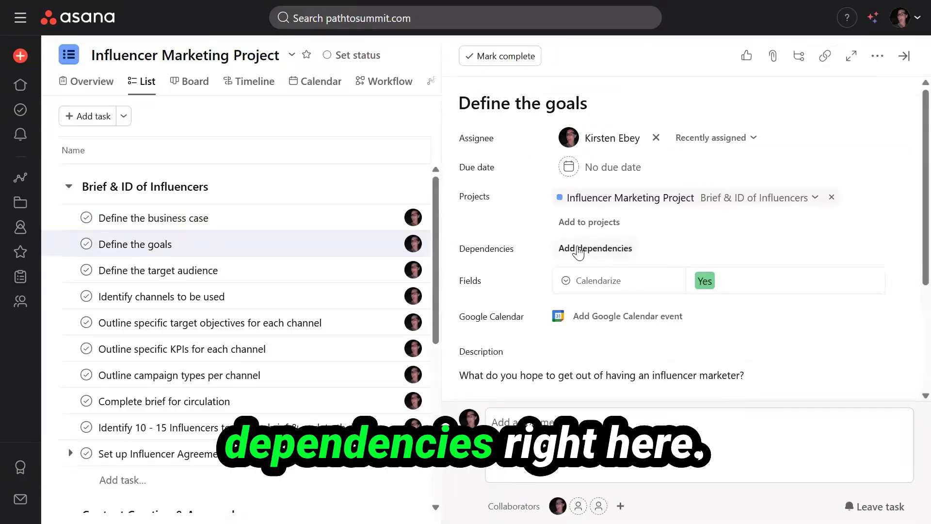
click(578, 249)
click(591, 248)
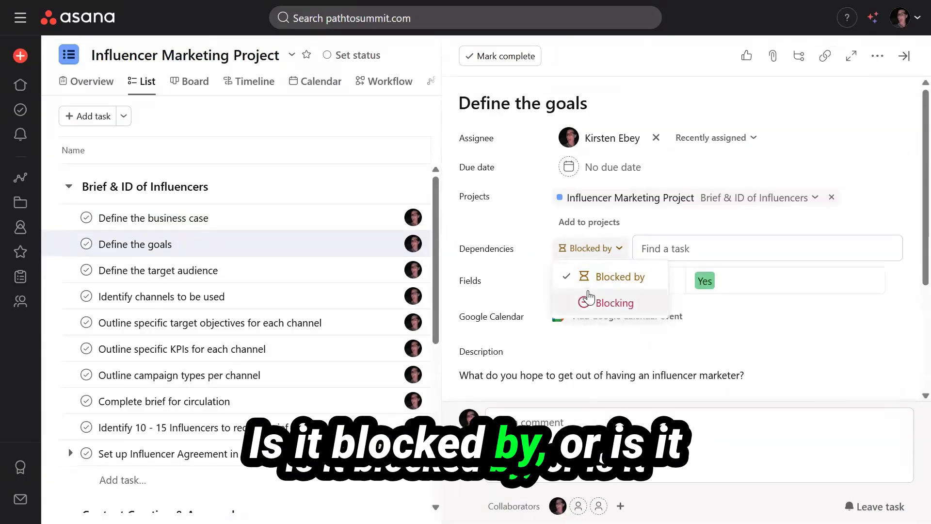
click(610, 277)
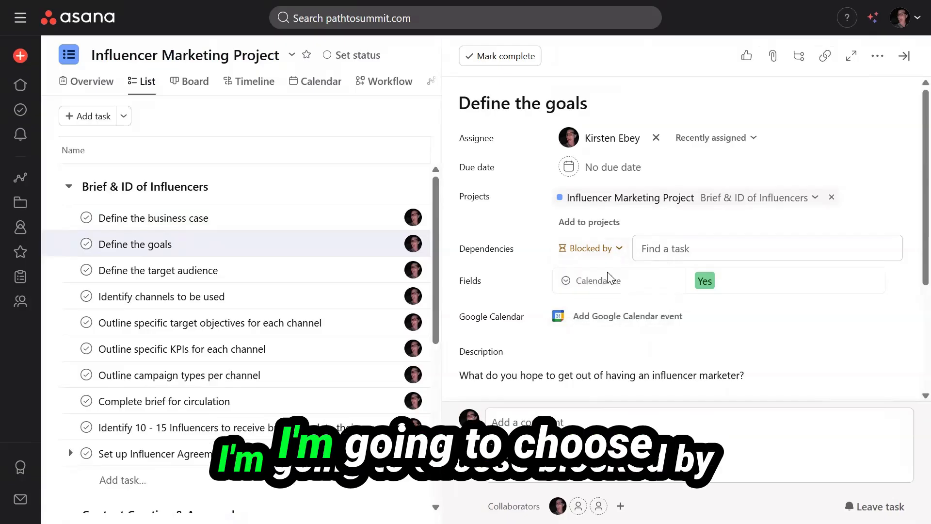
click(677, 248)
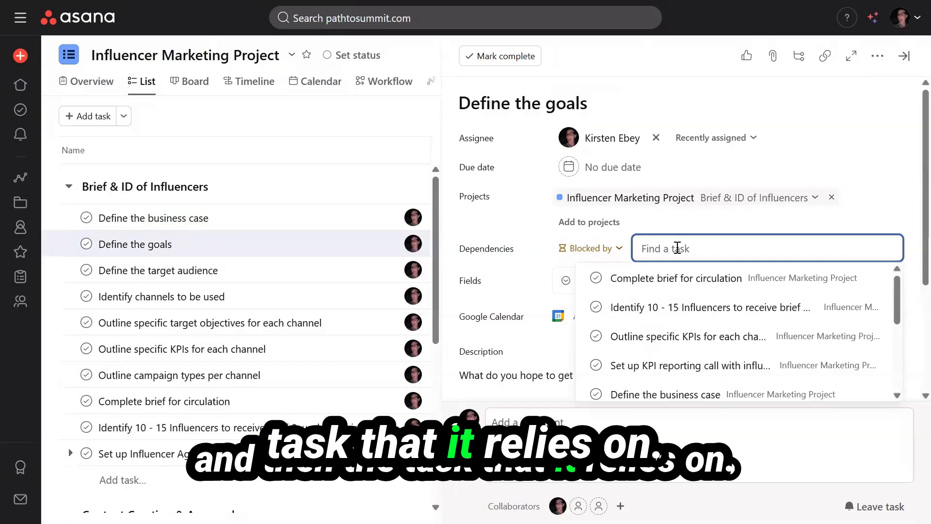
text(define the busi)
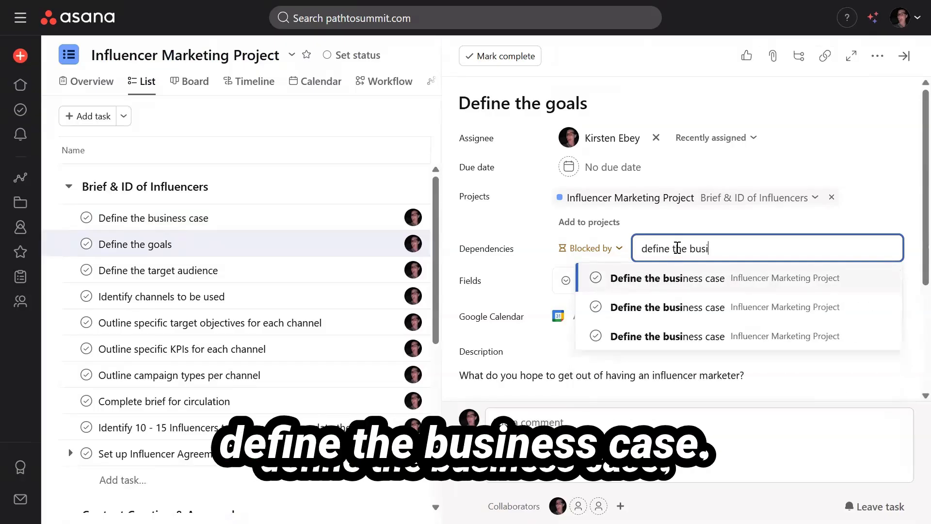
click(688, 279)
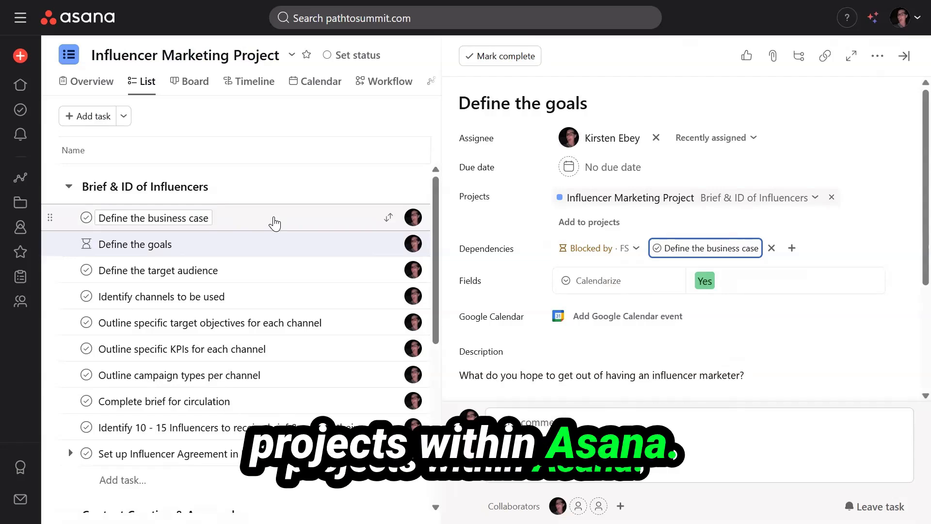
Open Define the business case's details and start adding a dependency to it.
click(274, 224)
click(582, 248)
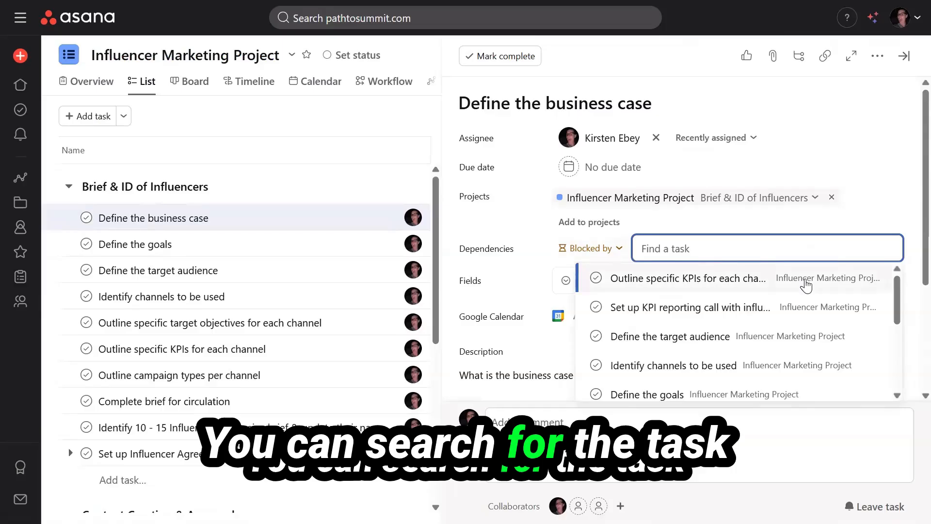
scroll(757, 377, down, 3)
scroll(757, 377, down, 2)
scroll(758, 378, up, 3)
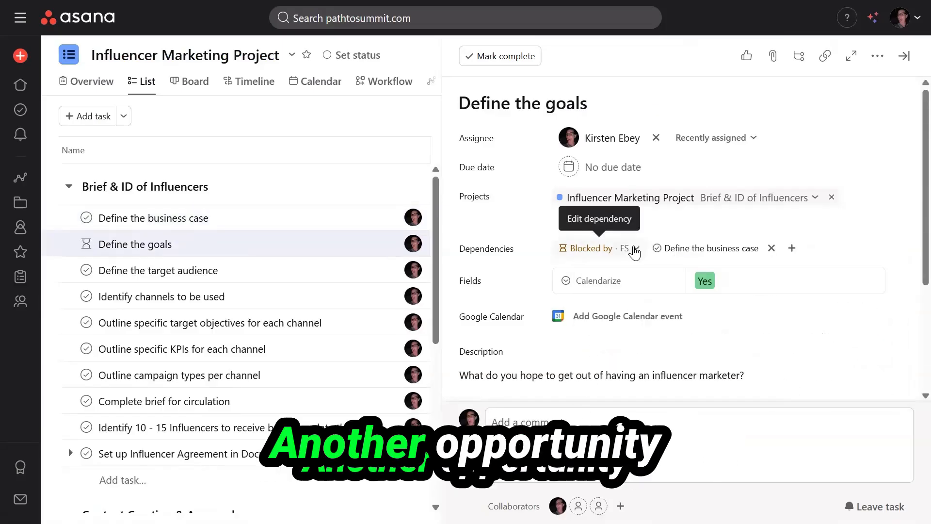
Change the Define the goals dependency to Start to start (SS), then open Define the target audience.
click(570, 250)
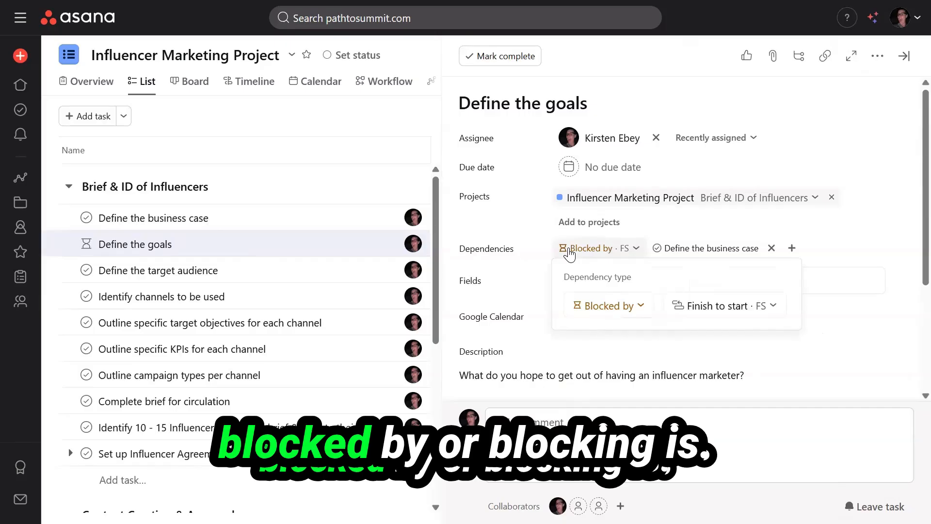
click(621, 310)
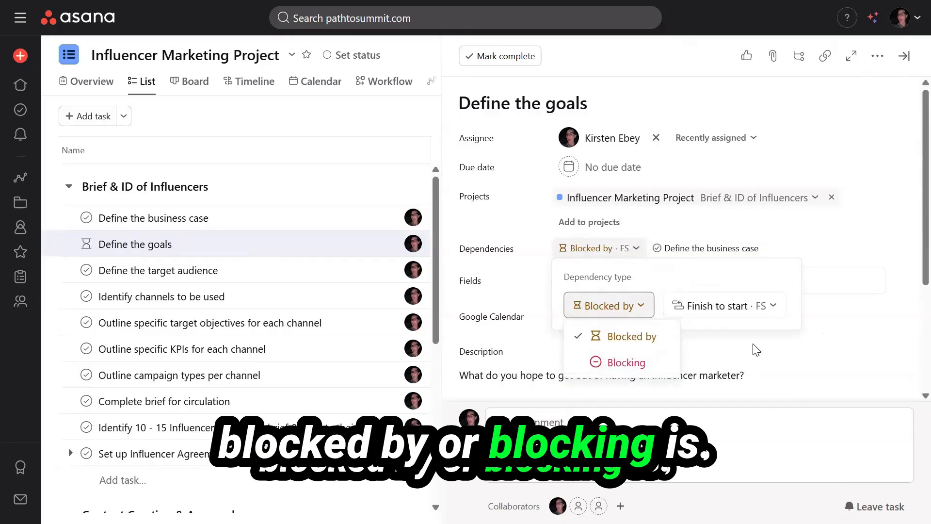
click(718, 307)
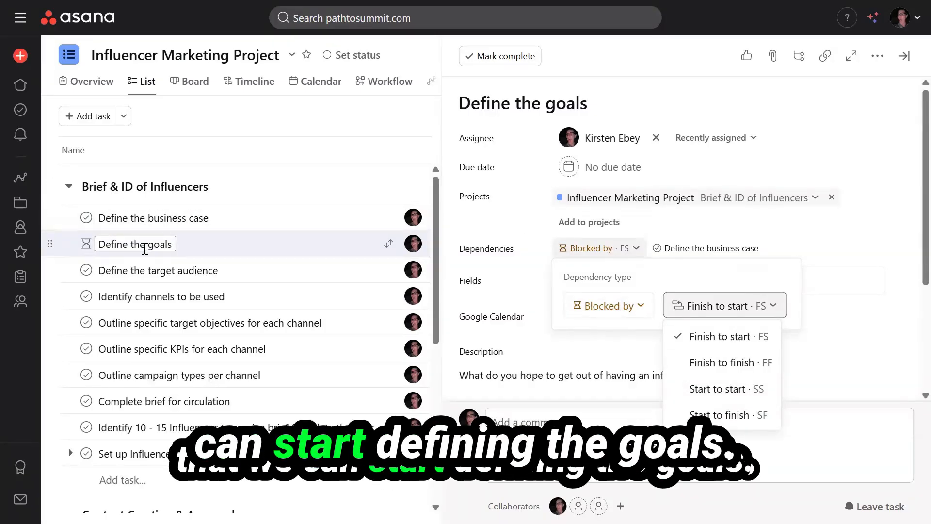
click(717, 387)
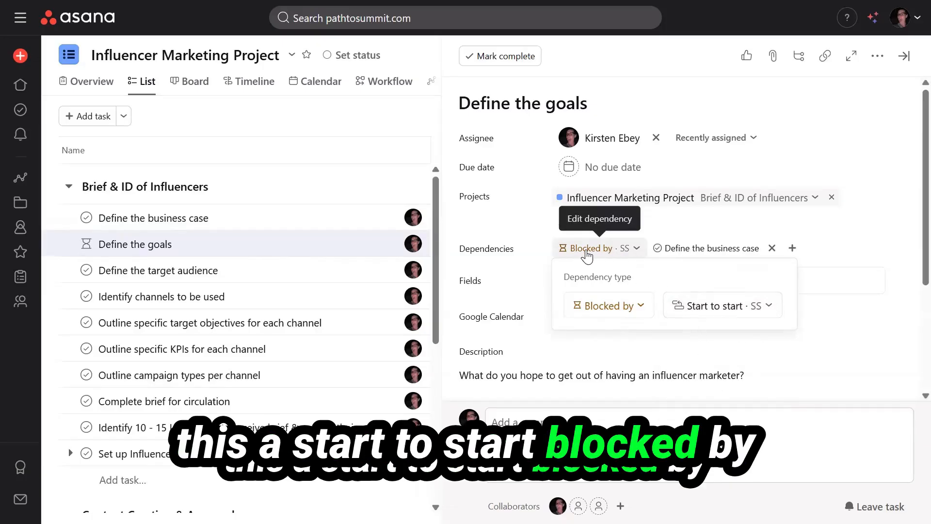
mouse_move(700, 257)
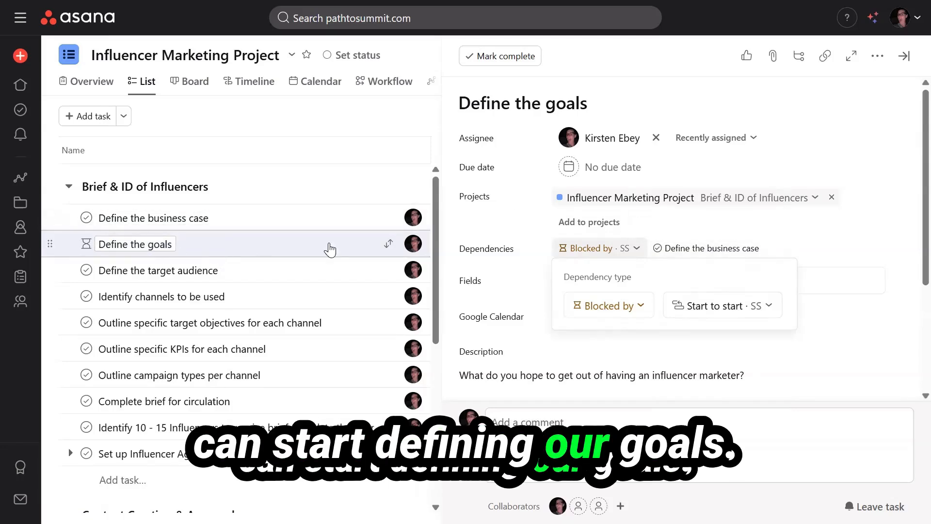
click(266, 273)
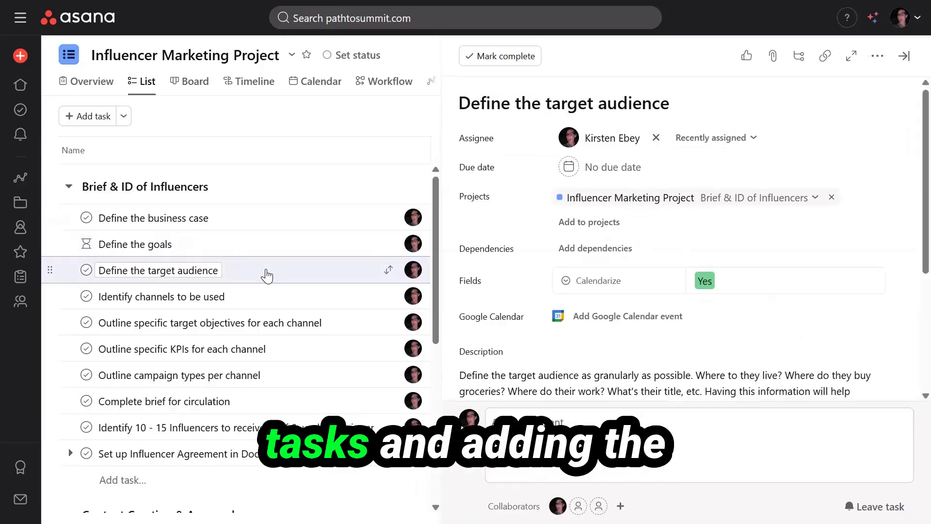
Start adding a dependency to Define the target audience.
click(584, 248)
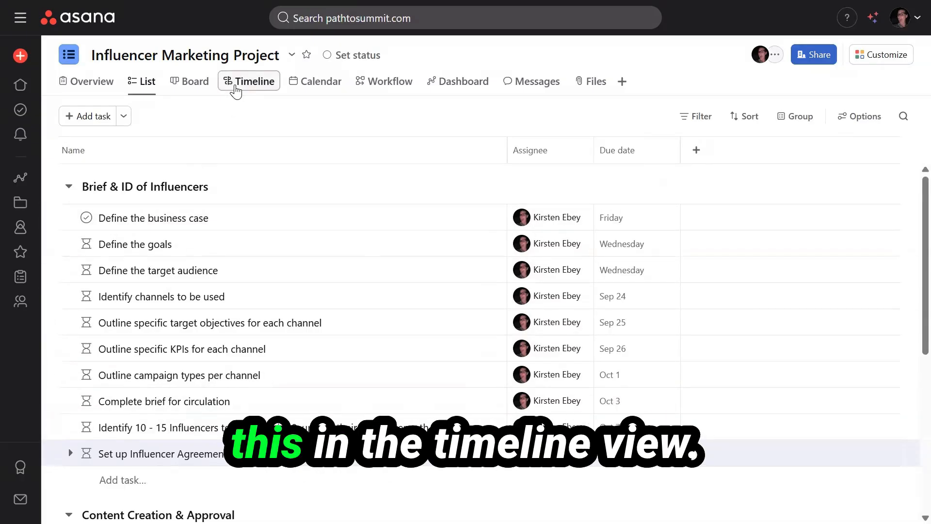
In Timeline view, stretch the Identify channels to be used bar out to Oct 1.
click(236, 87)
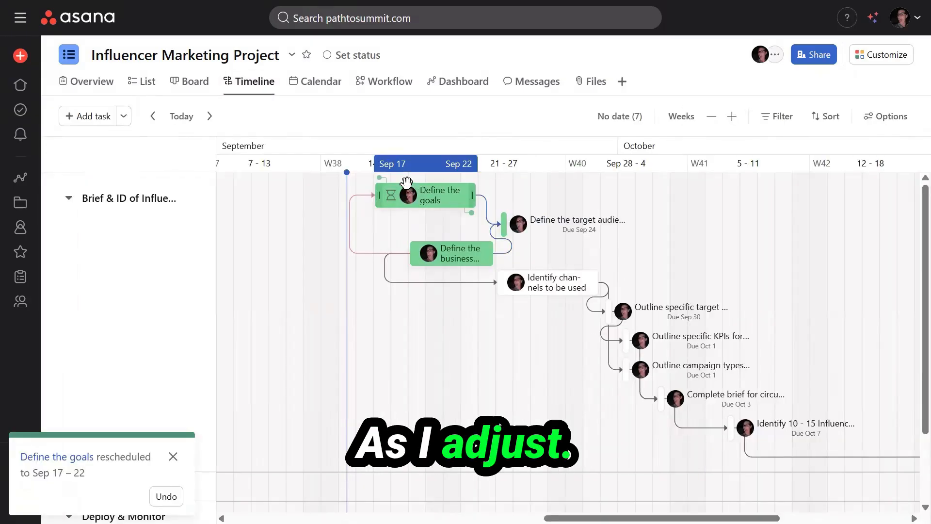
click(580, 283)
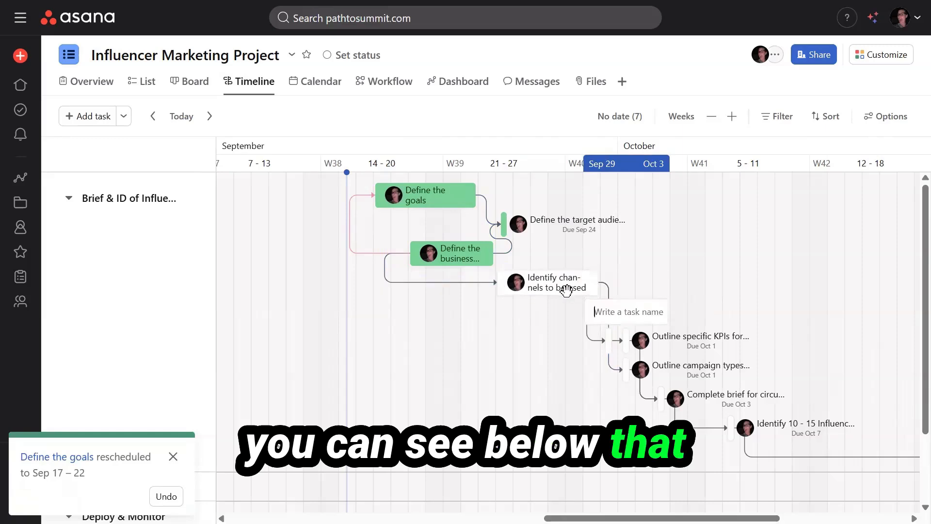
drag(596, 287, 728, 292)
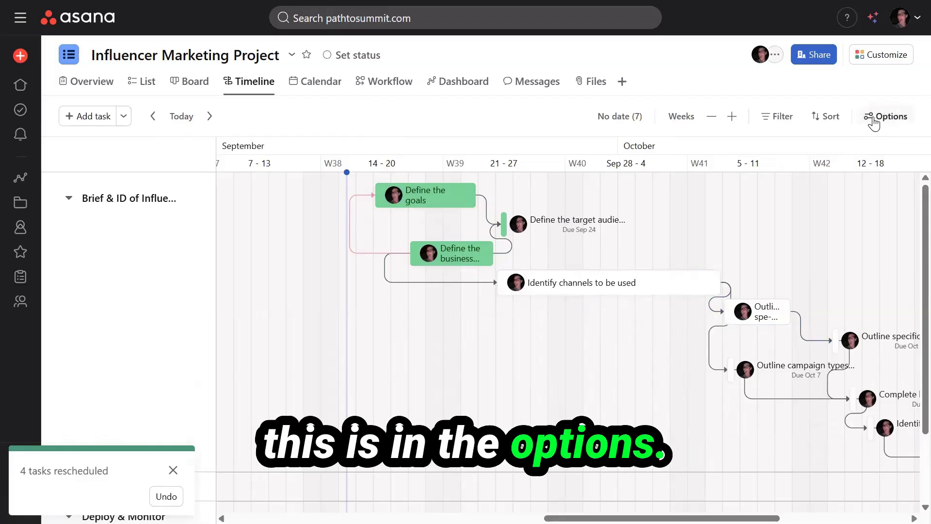
In Project dependency settings, choose Maintain buffer (downstream dependent tasks only) and save.
click(879, 117)
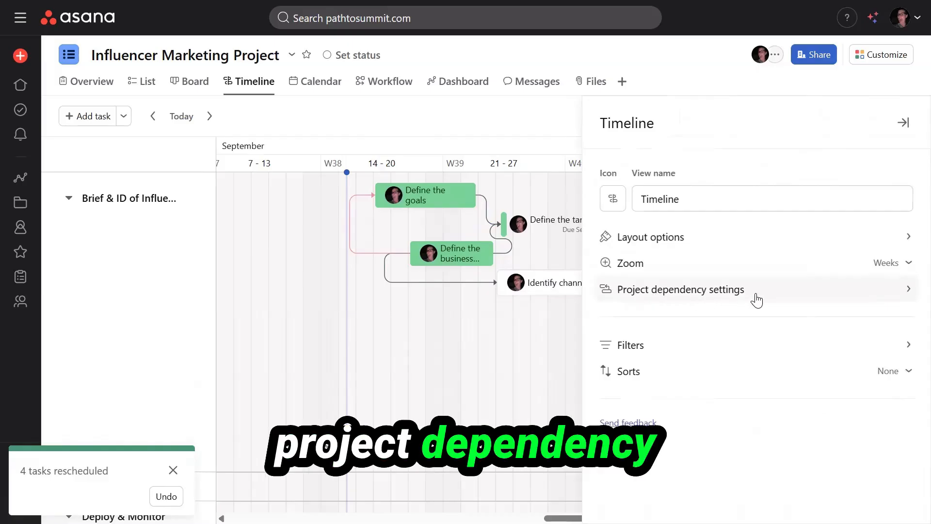
click(740, 294)
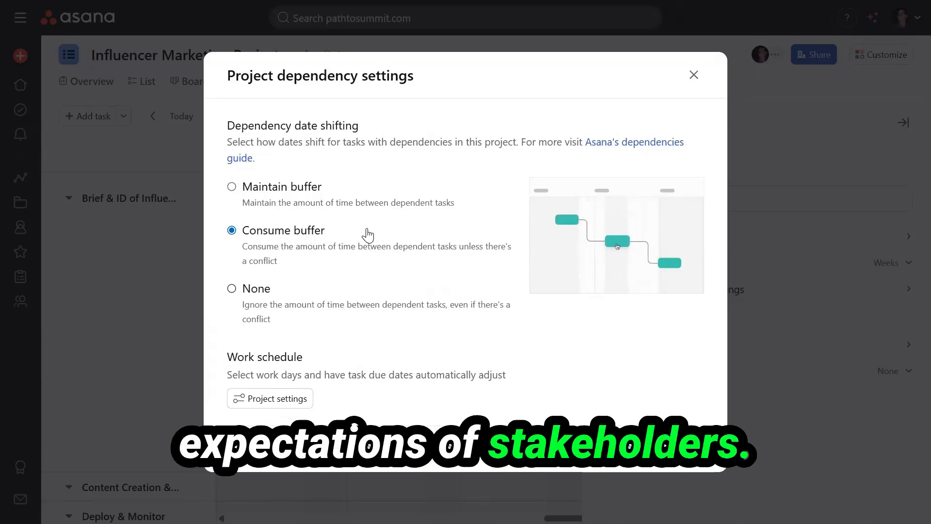
click(306, 186)
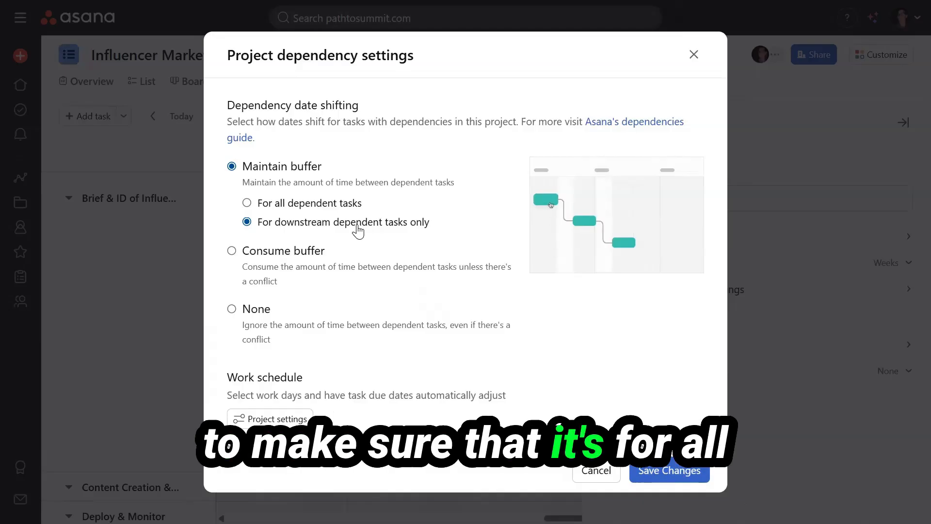
click(668, 473)
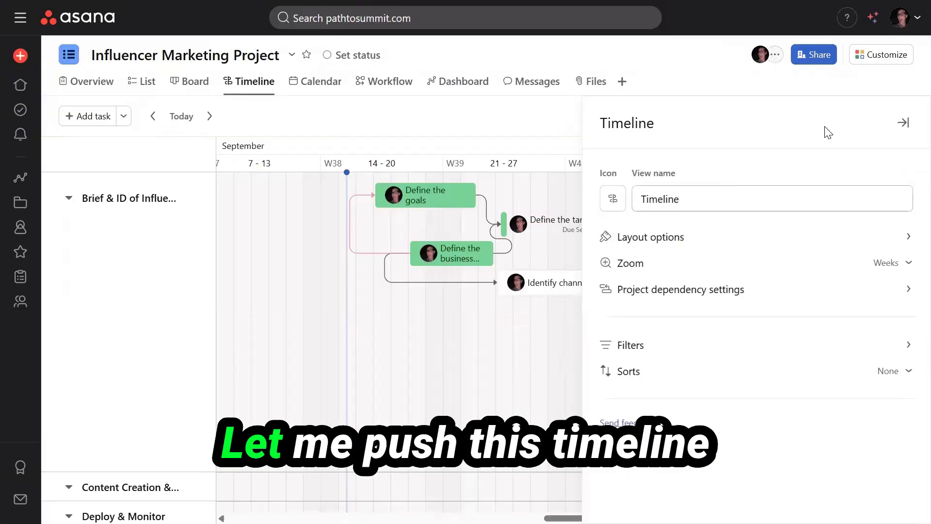
Drag Define the business case to Sep 23–27 and the objectives outline task to Oct 23–26.
click(903, 124)
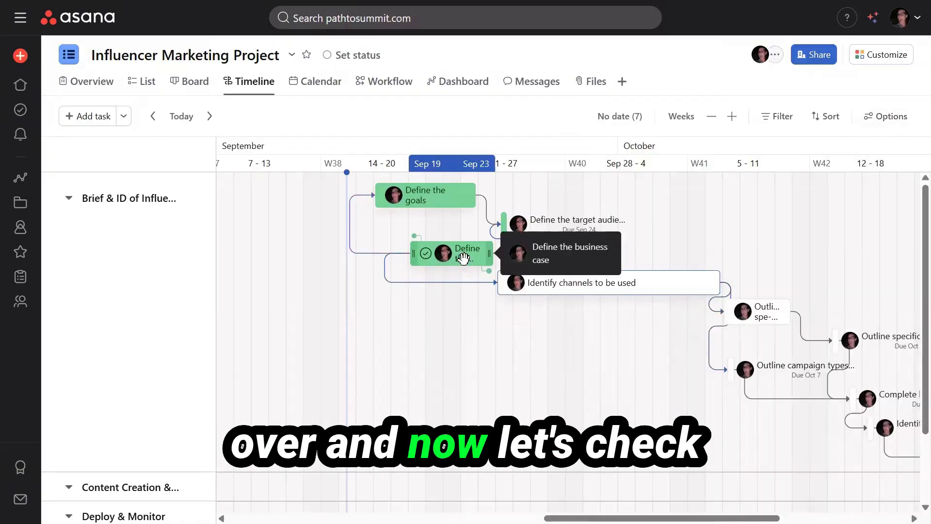
drag(464, 259, 587, 257)
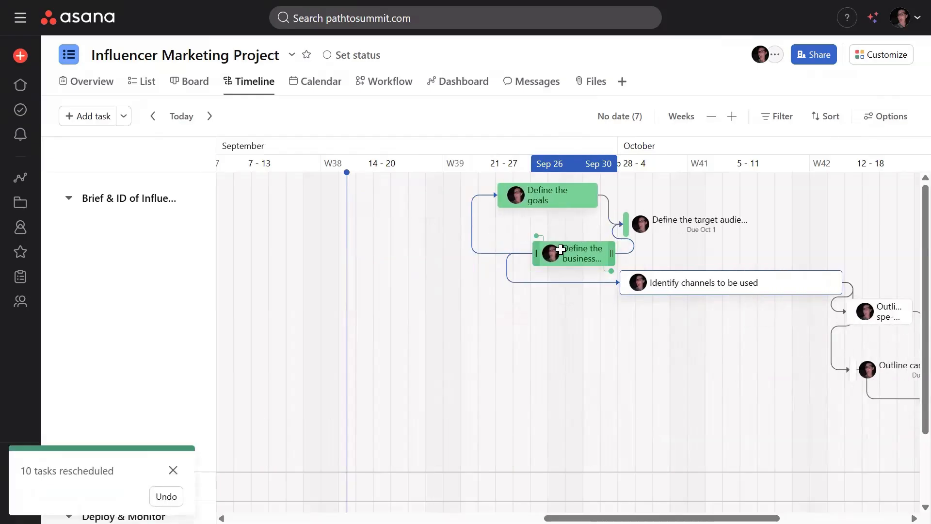
scroll(713, 386, right, 5)
drag(587, 313, 732, 310)
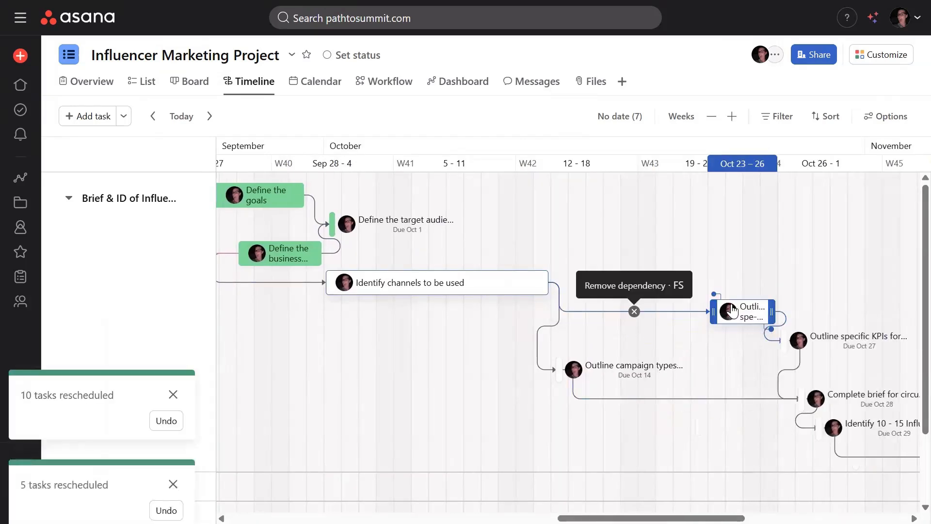
scroll(731, 308, right, 2)
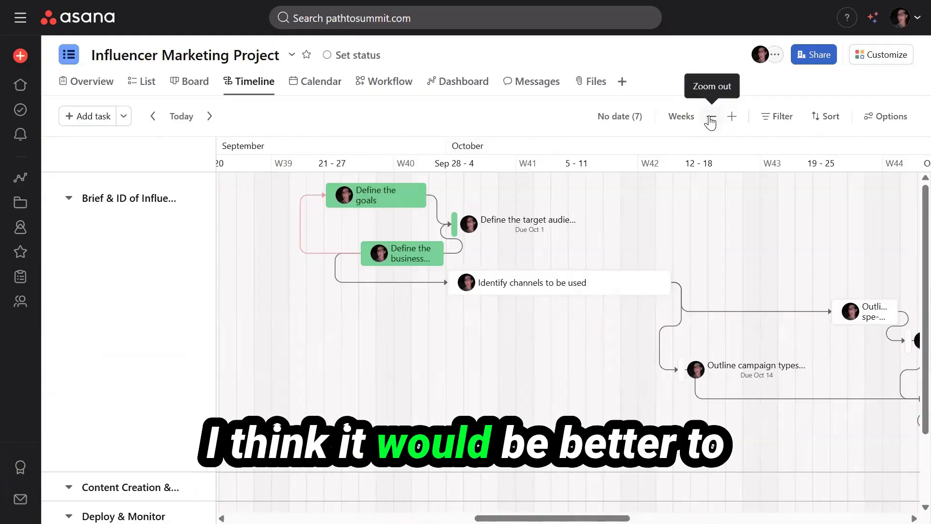
Zoom the timeline out to Months and show the No date (7) task list.
click(710, 118)
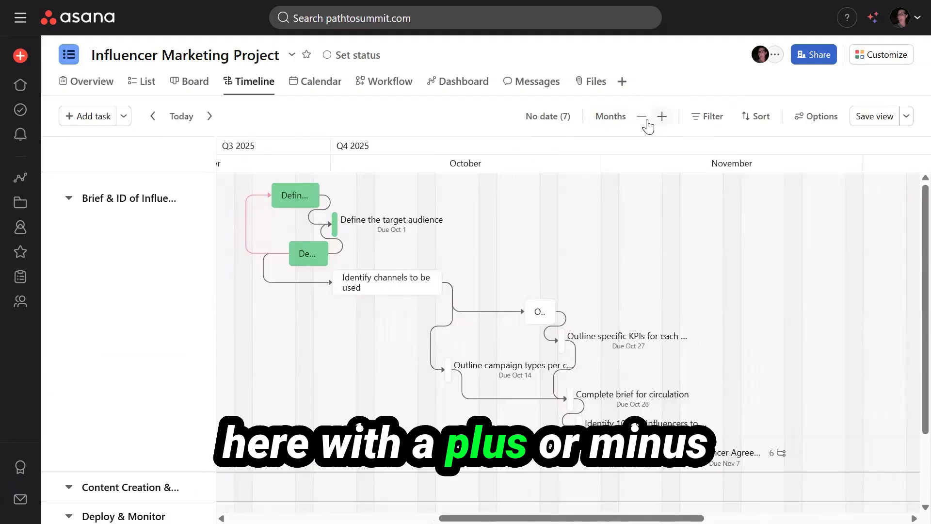
click(611, 118)
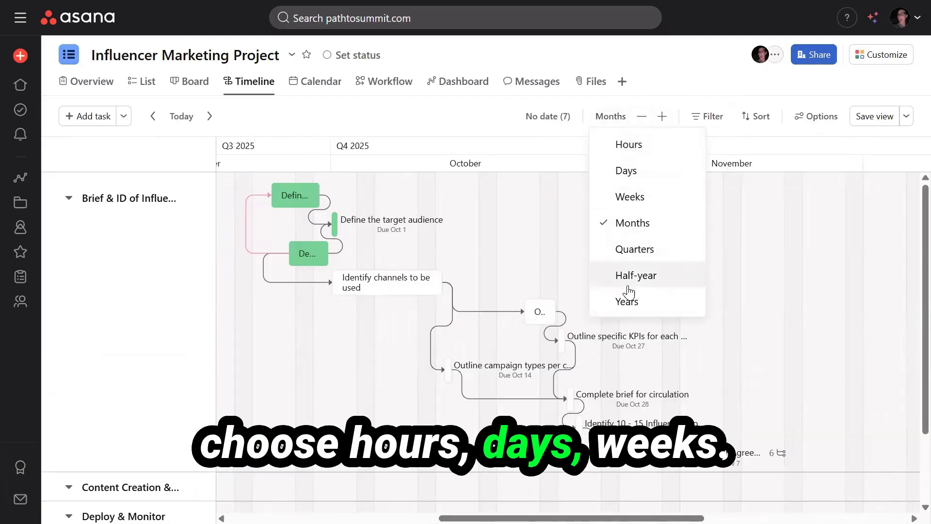
click(546, 118)
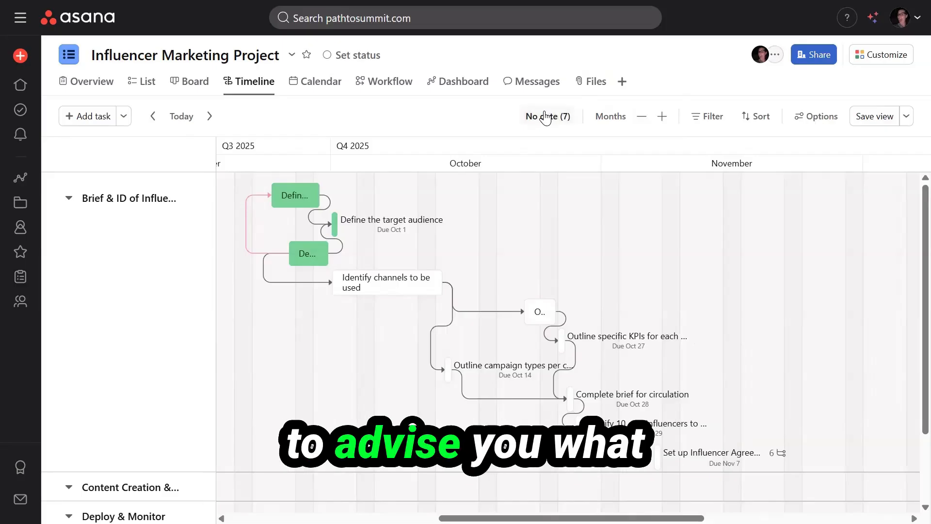
click(545, 118)
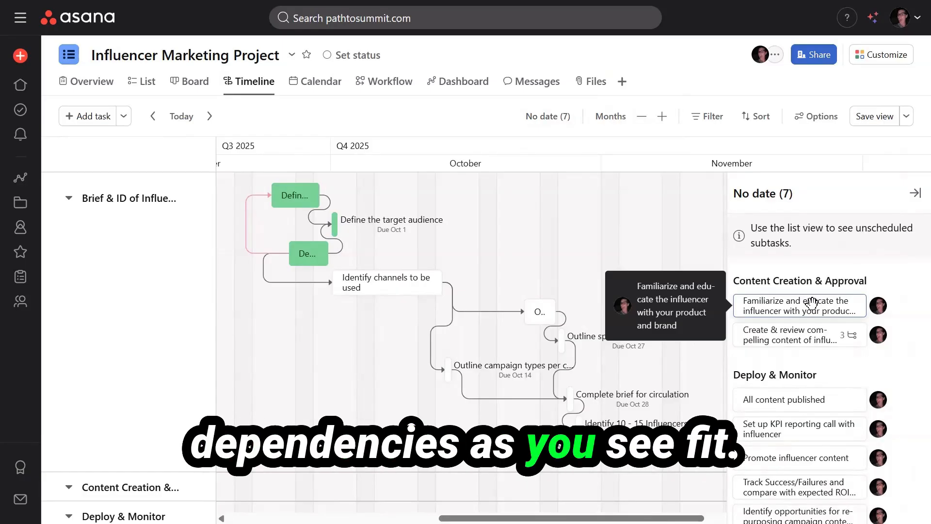
In List view, set Define the business case to Sep 30 – Oct 8, then return to Timeline.
click(145, 87)
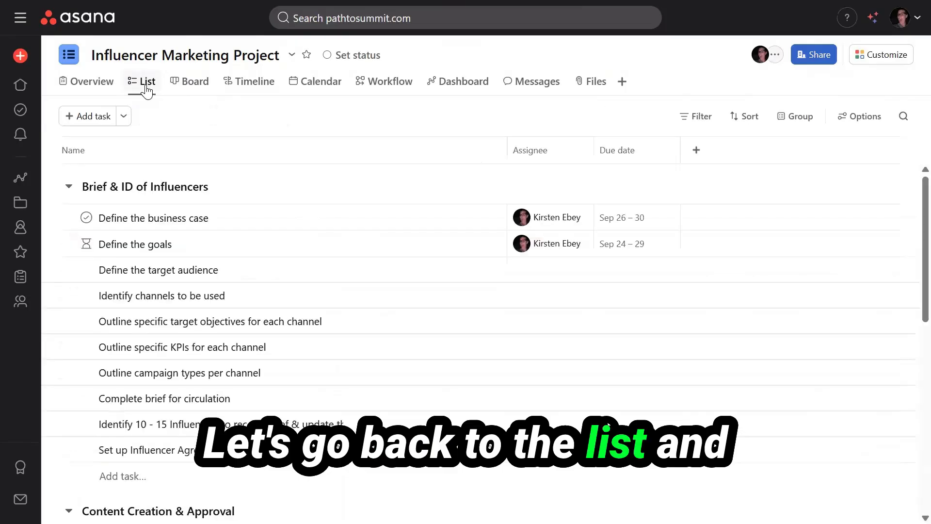
click(621, 218)
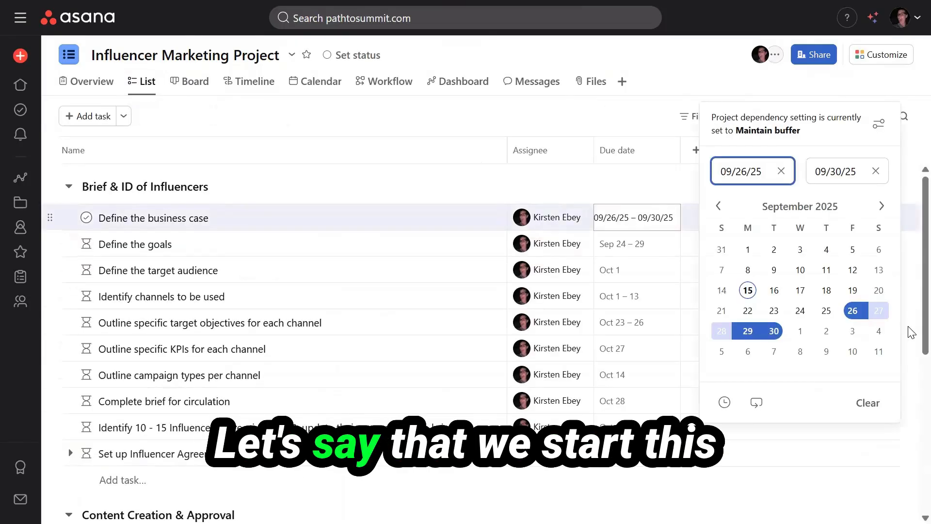
click(799, 352)
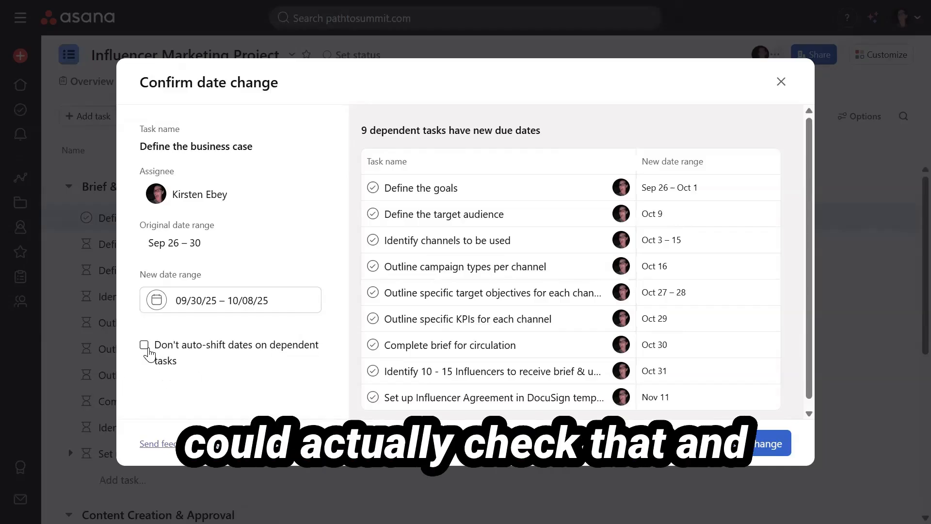
click(736, 449)
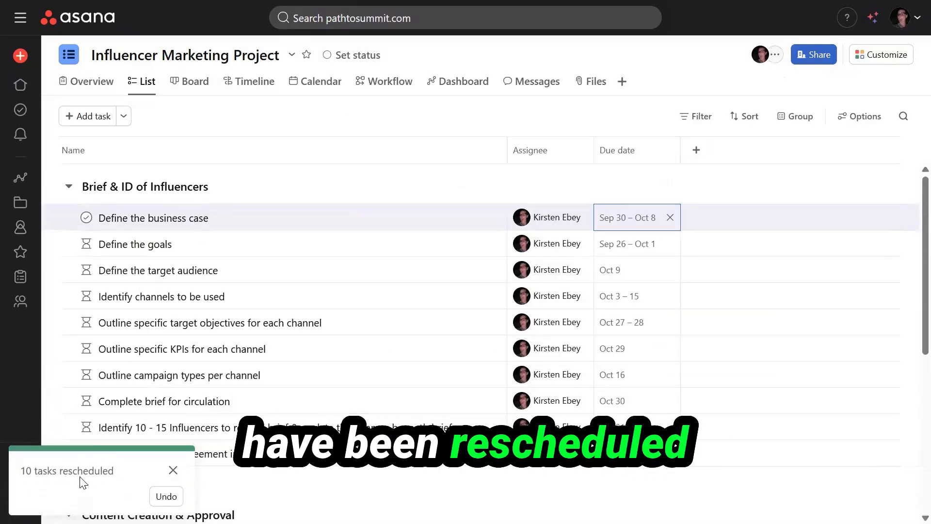
click(252, 85)
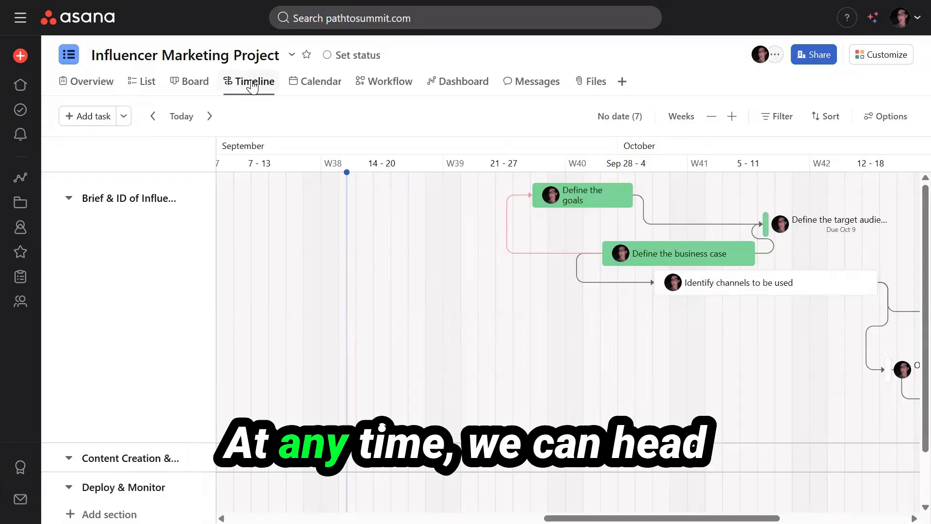
Change Project dependency settings date shifting to None and save.
click(875, 116)
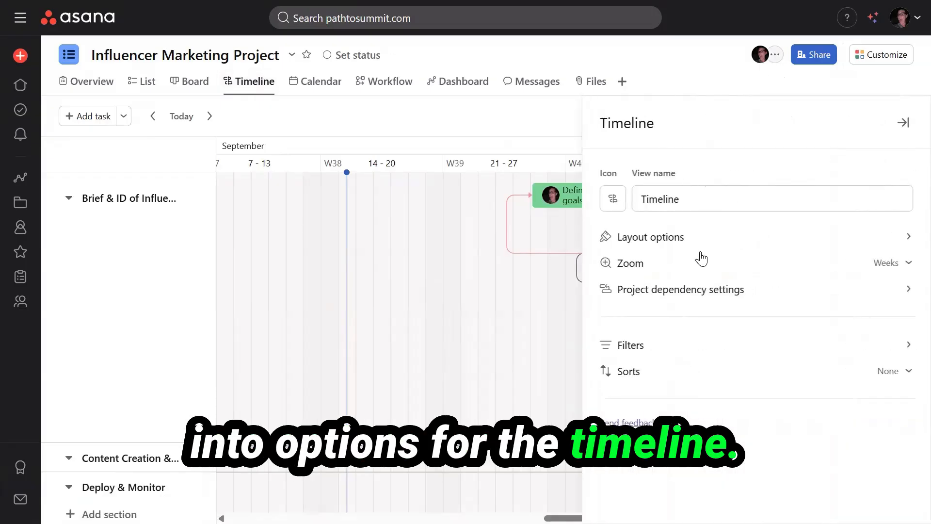
click(680, 300)
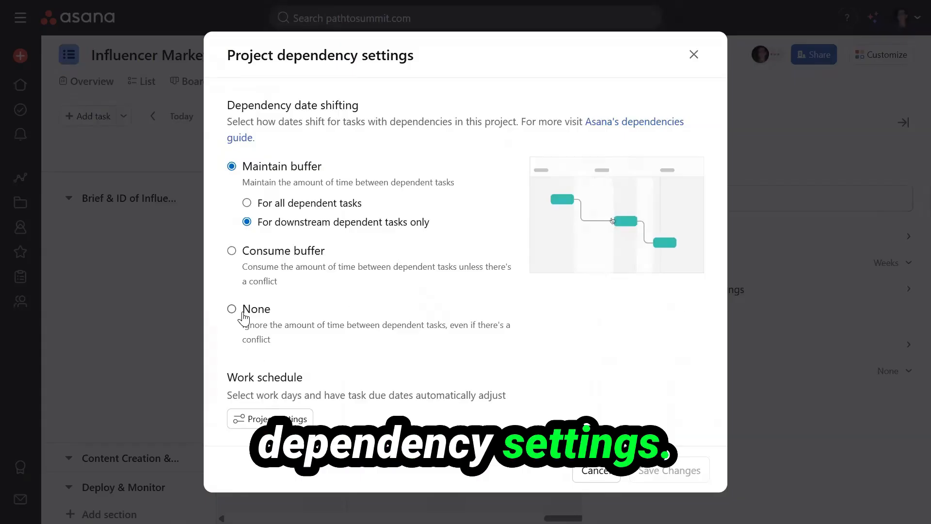
click(233, 310)
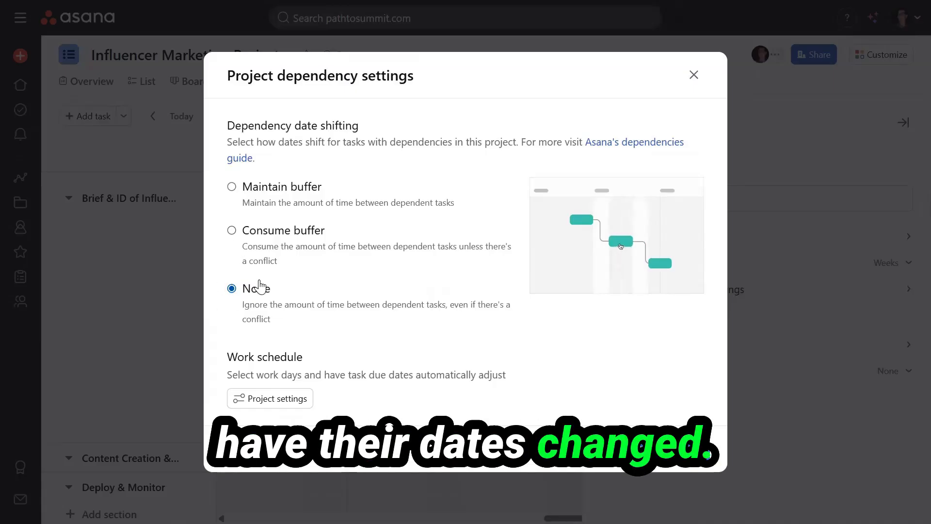
click(687, 451)
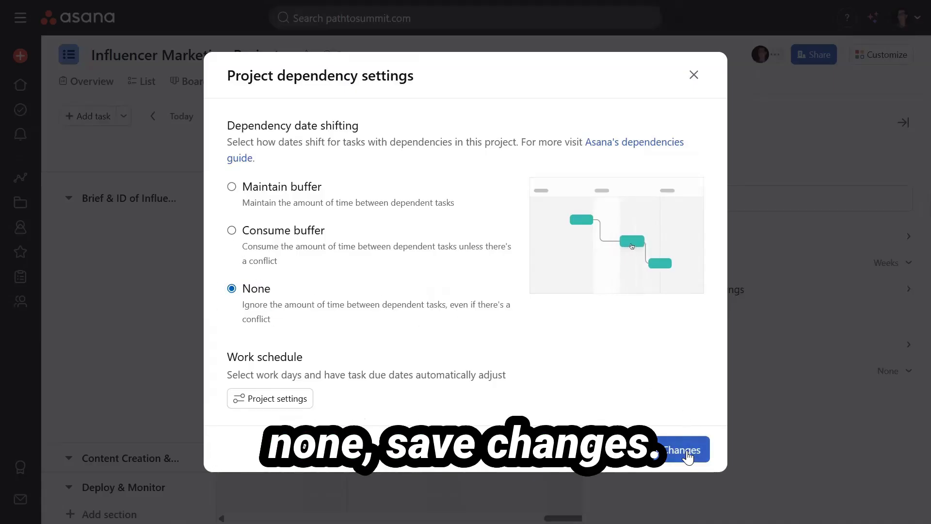
click(862, 59)
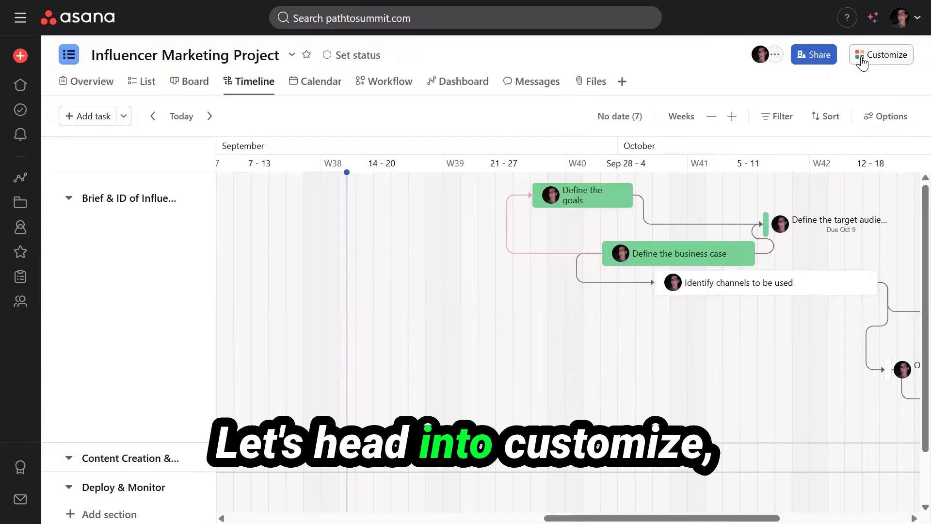
Add the Summarize blocking task rule from Customize > Rules and open it for editing.
click(862, 59)
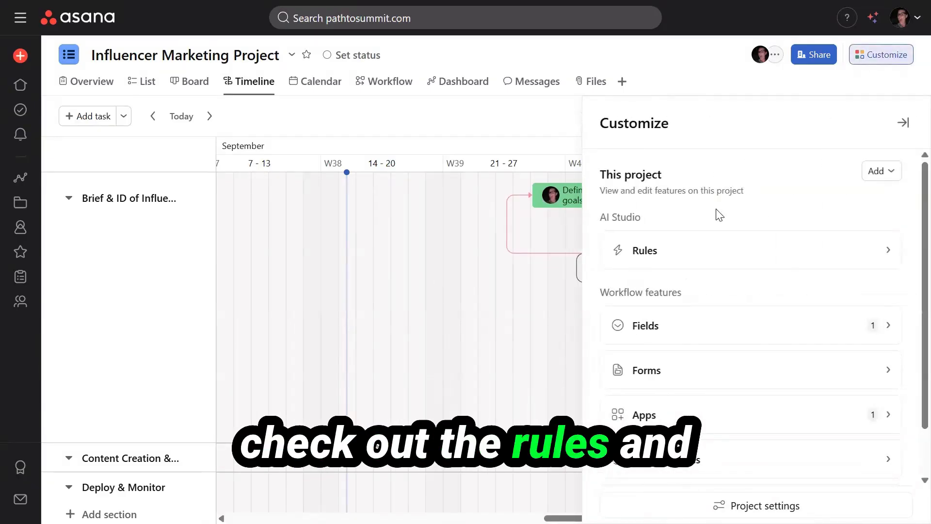
click(682, 264)
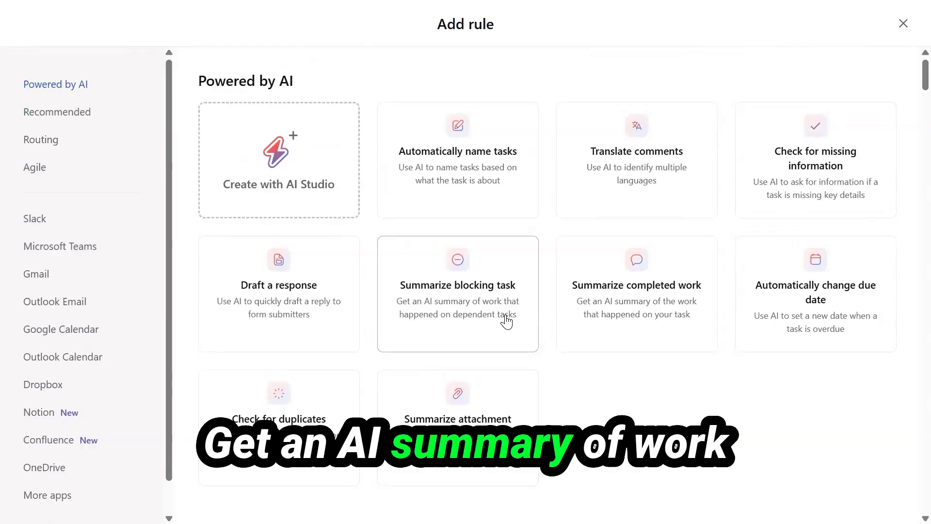
click(443, 306)
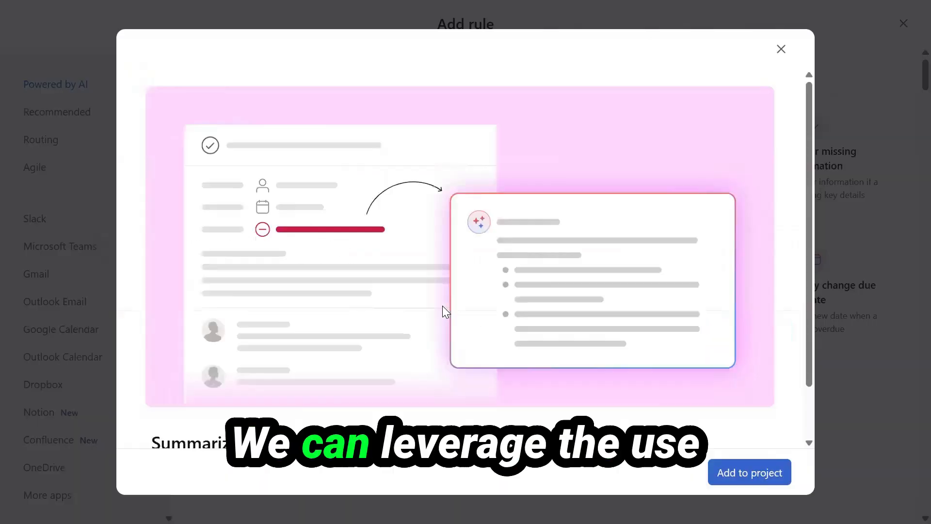
scroll(443, 306, down, 2)
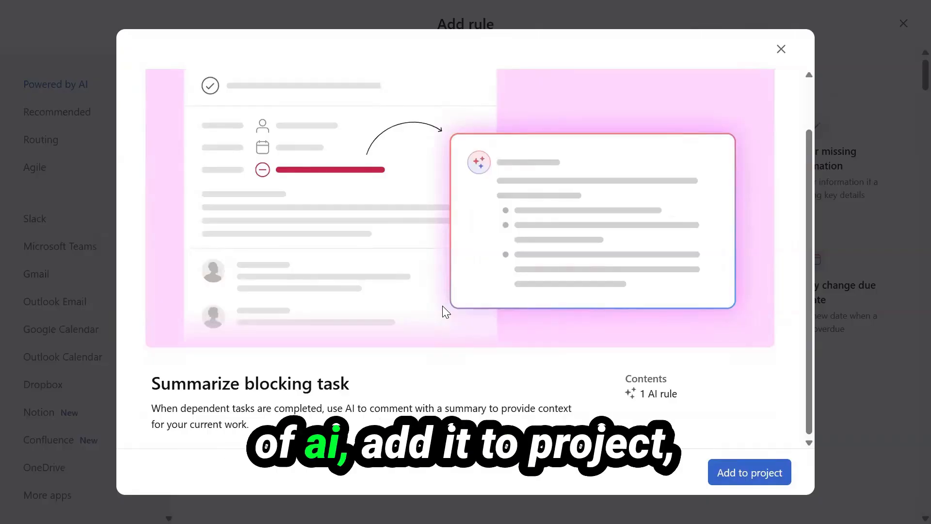
click(775, 473)
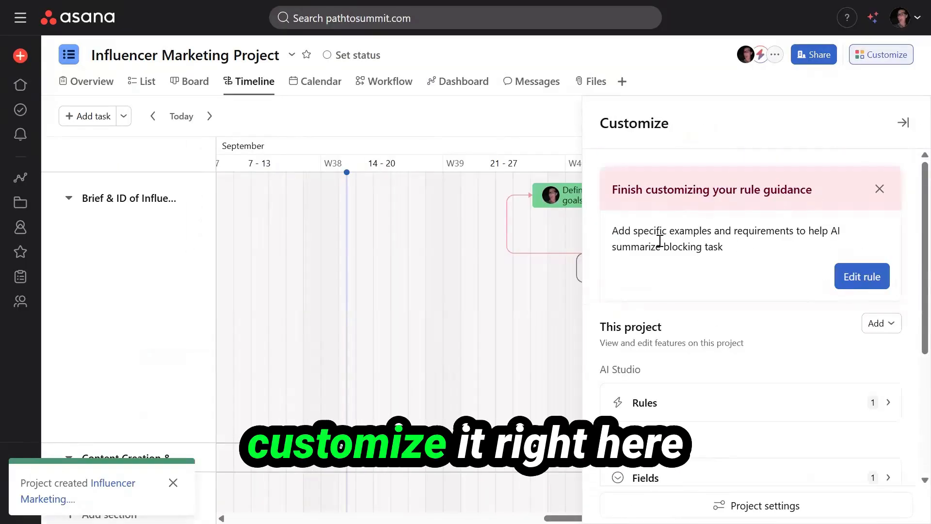
click(855, 281)
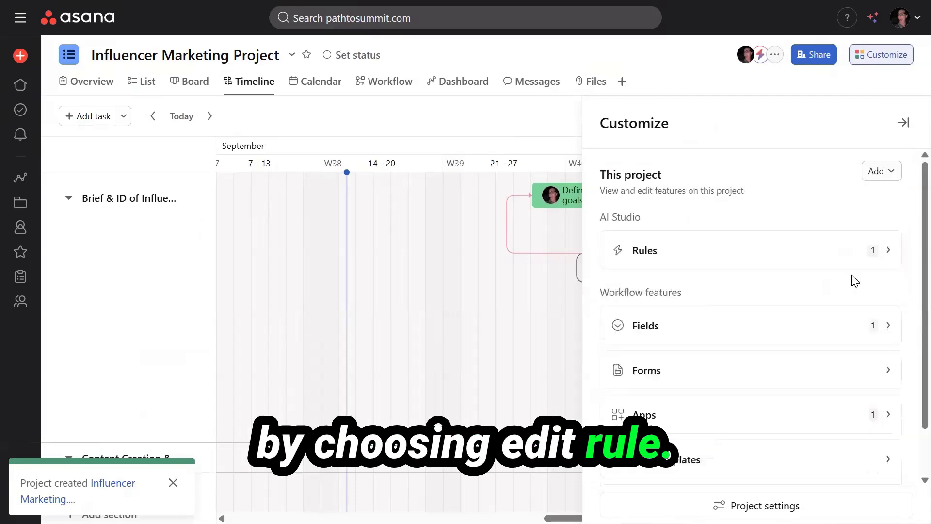